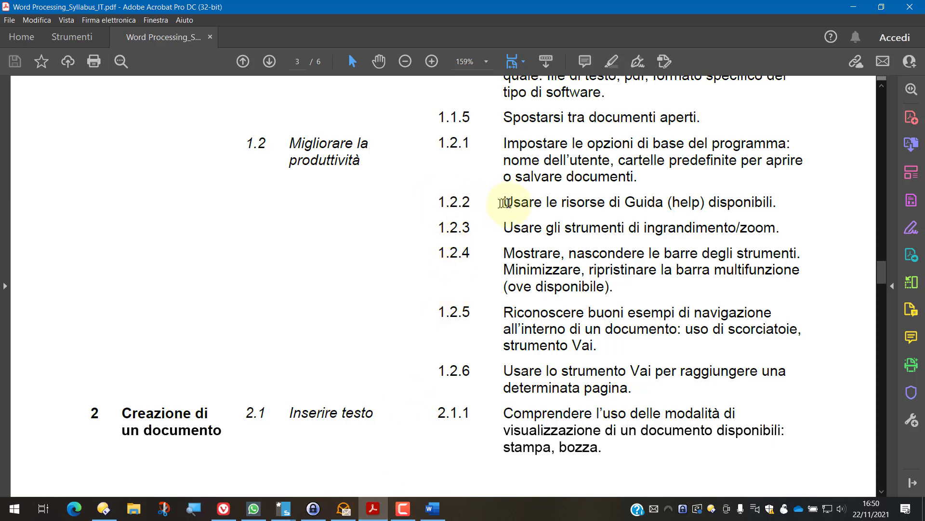
Select syllabus line 1.2.2, 'Usare le risorse di Guida (help) disponibili.', in the PDF
left_click_drag(503, 203, 773, 203)
right_click(770, 204)
left_click(680, 202)
left_click_drag(501, 201, 783, 197)
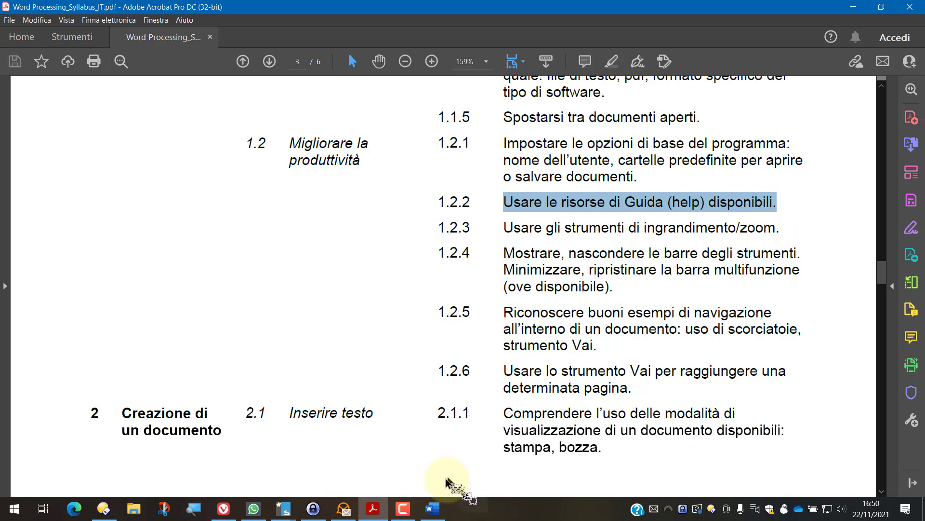
Switch to Word and bring up the Guida pane with F1
left_click(438, 511)
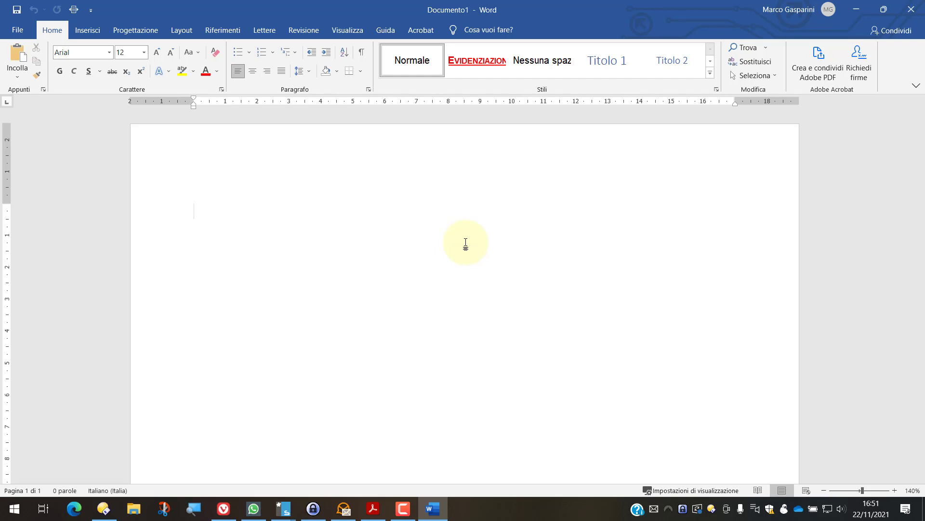
key("F1")
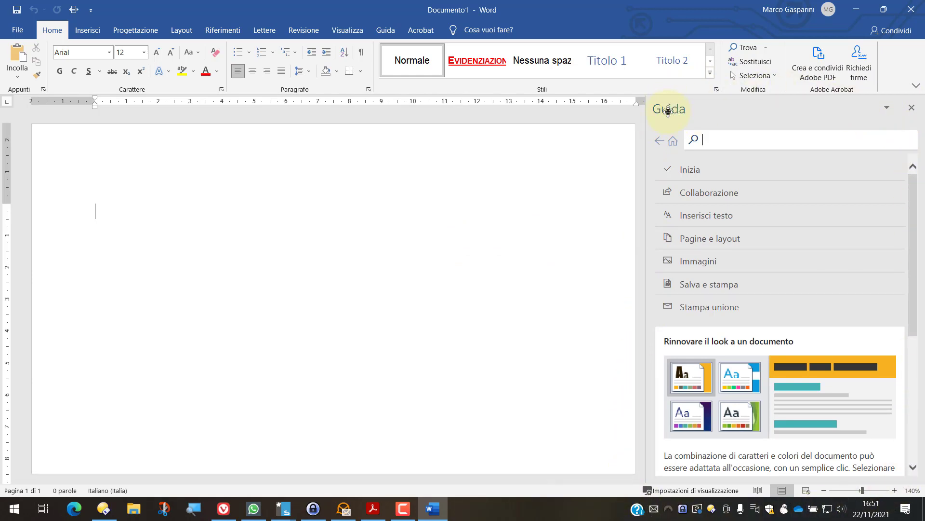
Open the Inizia article 'Creare un documento in Word' and scroll through it
left_click(692, 163)
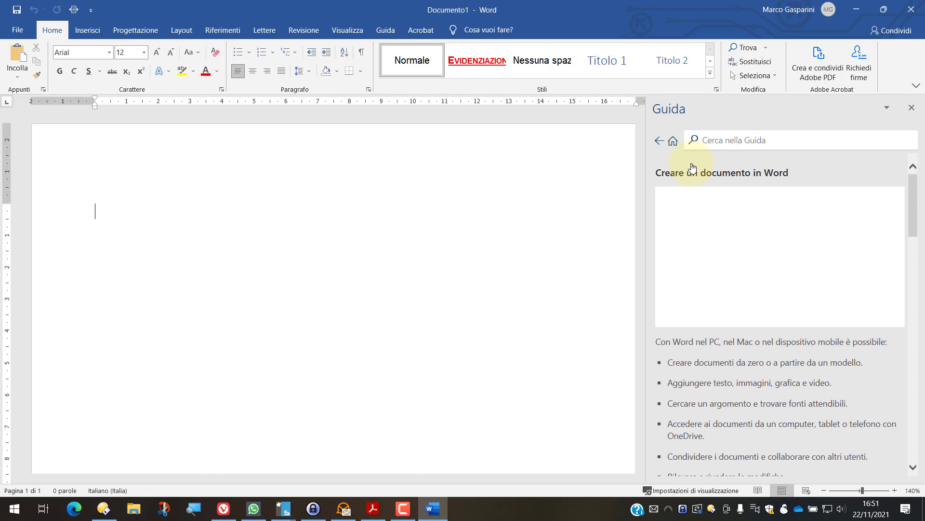
scroll(756, 283, "down", 3)
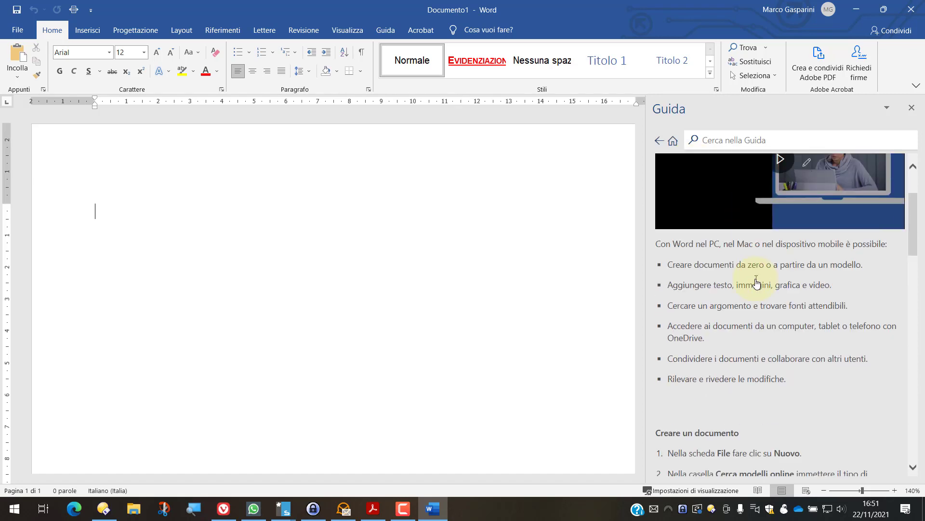
scroll(759, 281, "up", 3)
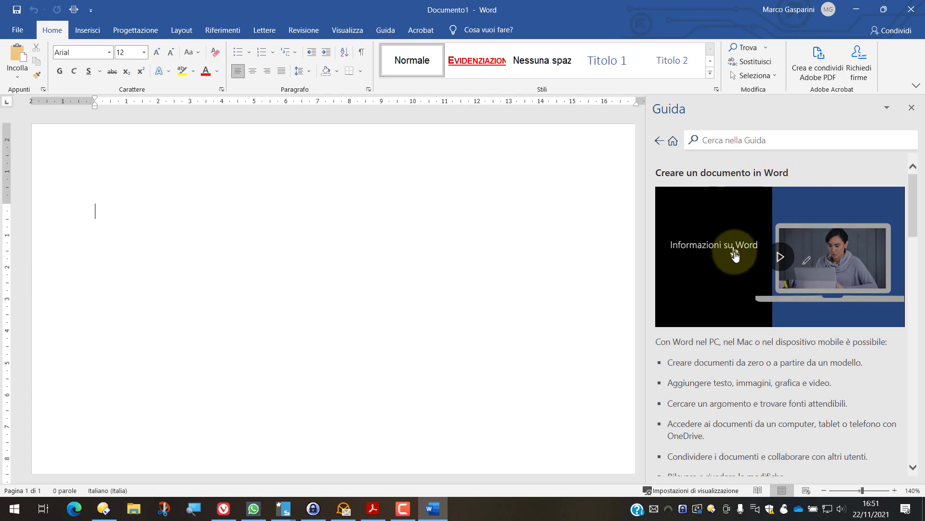
scroll(736, 242, "down", 3)
scroll(736, 244, "down", 4)
scroll(736, 244, "down", 3)
scroll(736, 245, "down", 2)
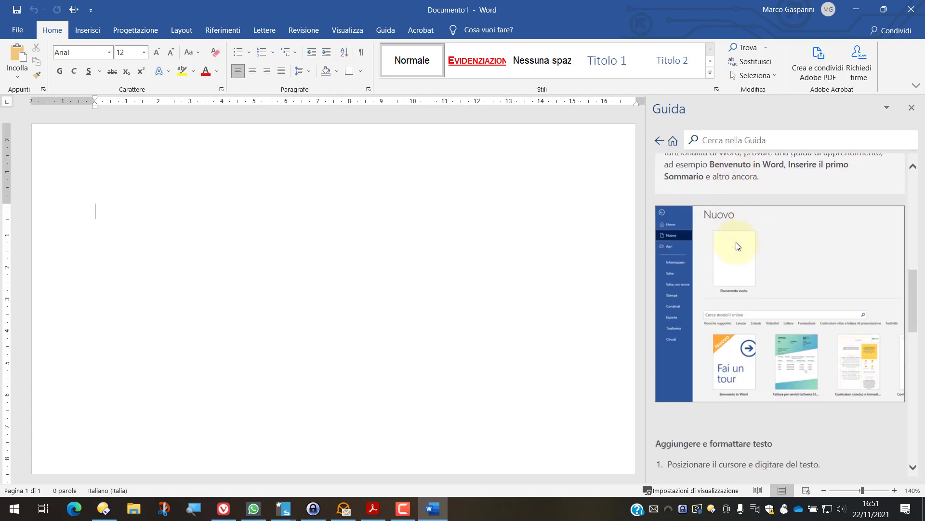
scroll(736, 245, "down", 2)
scroll(736, 245, "down", 1)
scroll(737, 244, "down", 5)
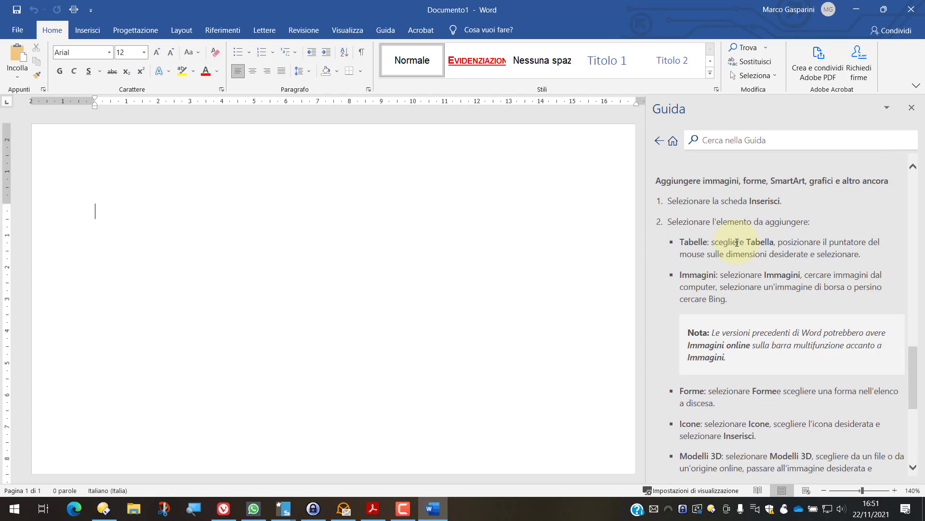
scroll(737, 242, "down", 4)
scroll(736, 243, "down", 1)
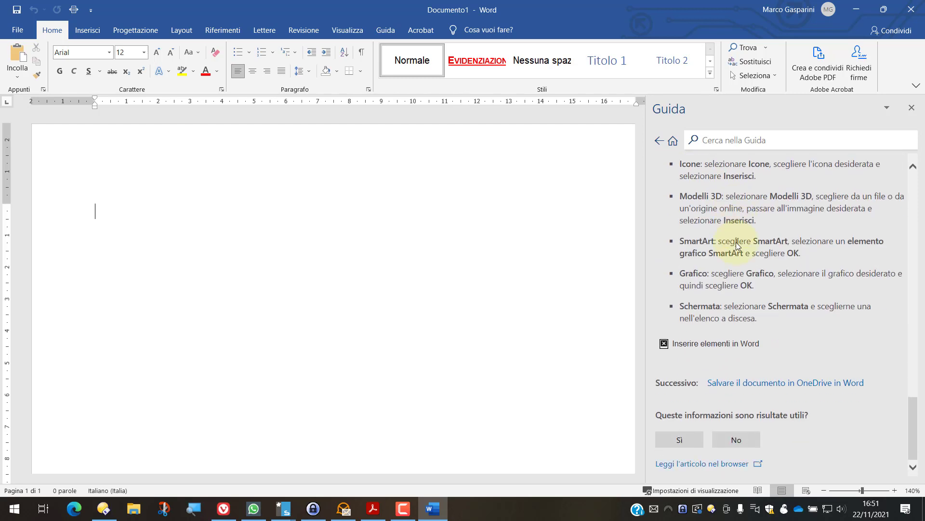
Scroll back up to the Informazioni su Word video and play it
scroll(736, 242, "up", 5)
scroll(736, 244, "up", 5)
scroll(737, 236, "up", 5)
scroll(739, 230, "up", 1)
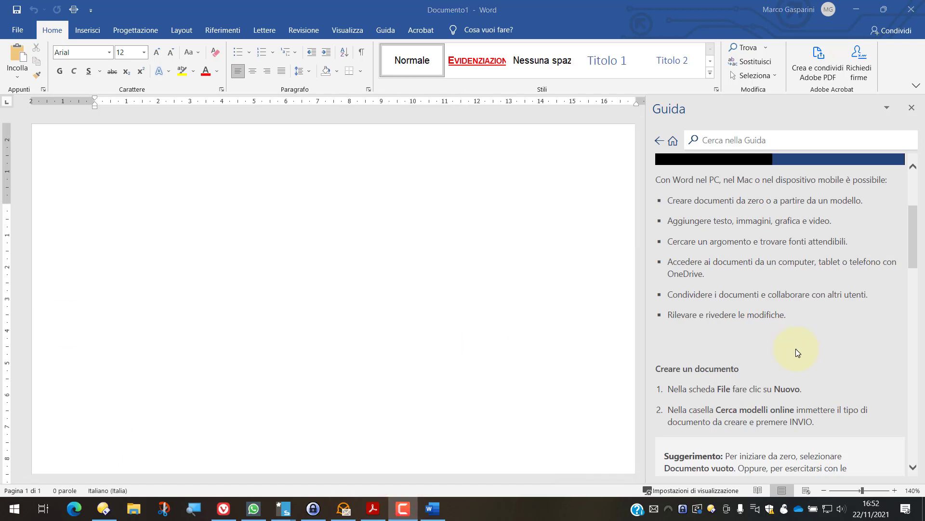
scroll(796, 348, "up", 3)
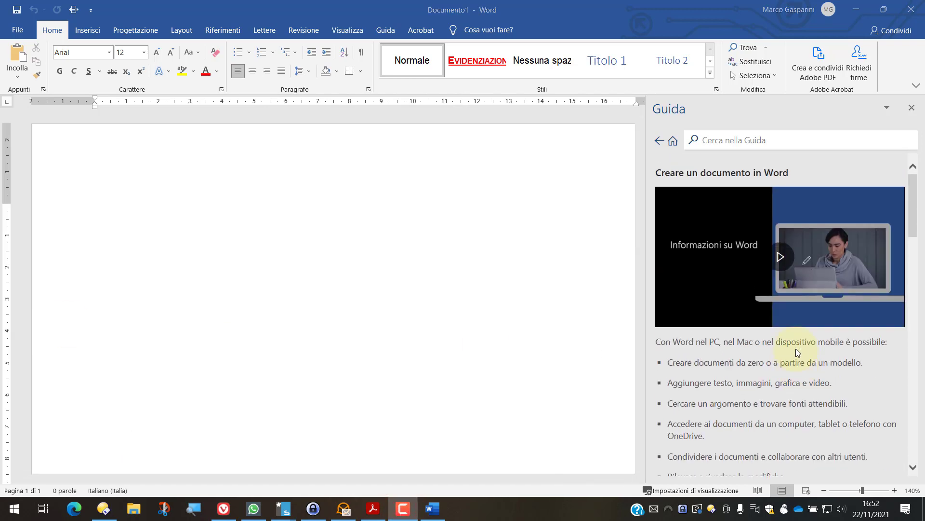
left_click(780, 263)
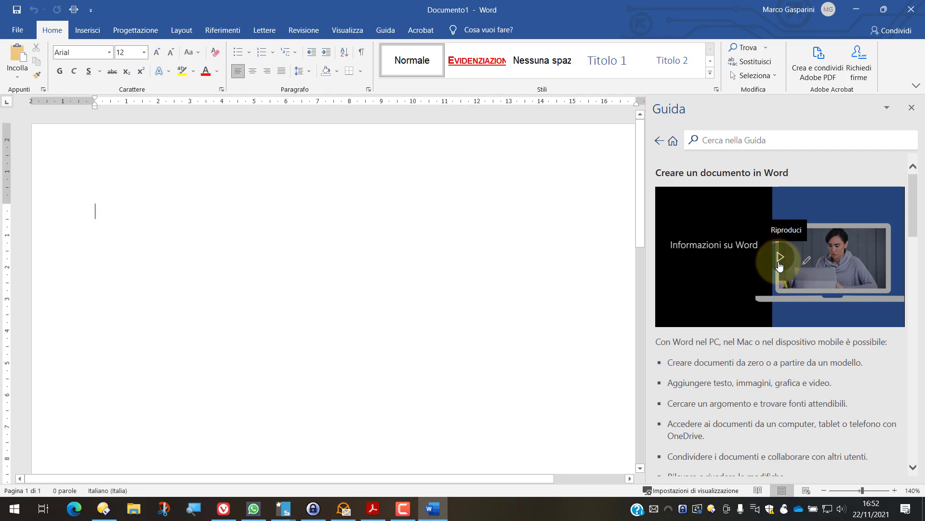
left_click(781, 264)
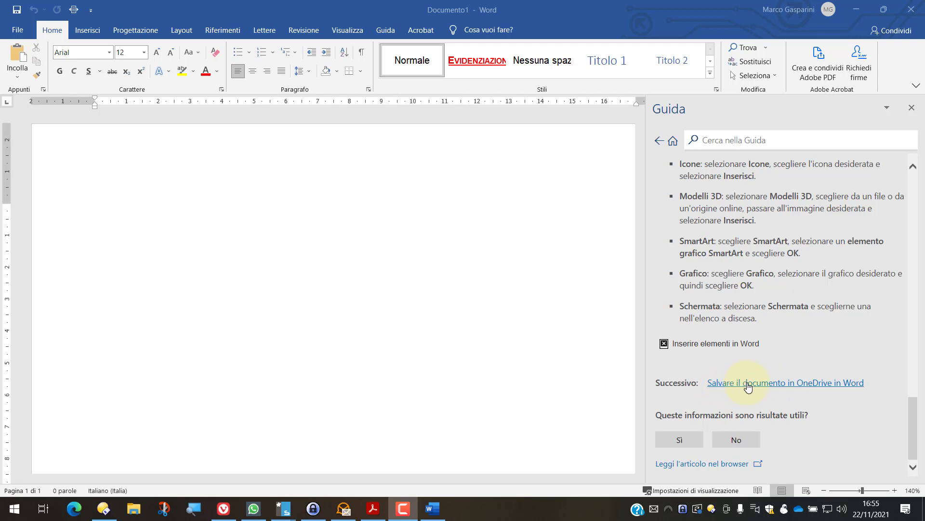
Go to the next article, 'Salvare il documento in OneDrive in Word', and scroll through it
left_click(770, 384)
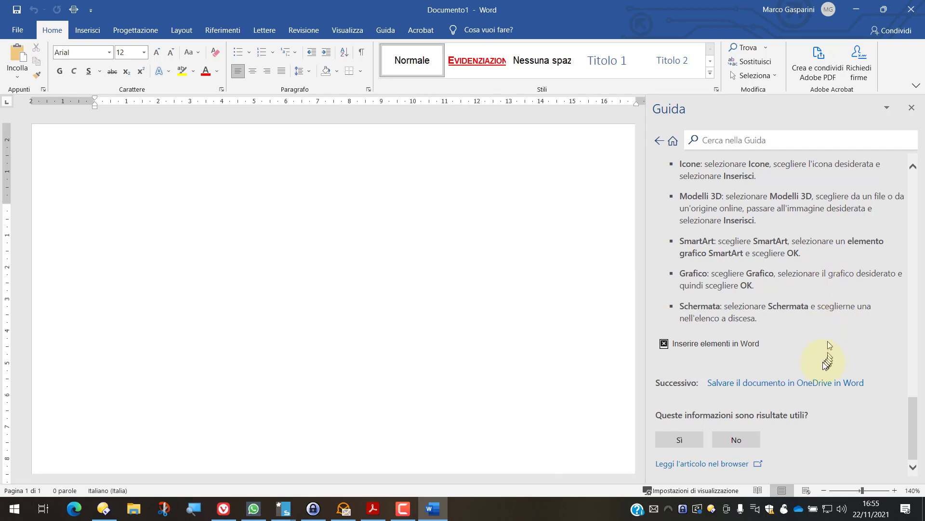
left_click(805, 384)
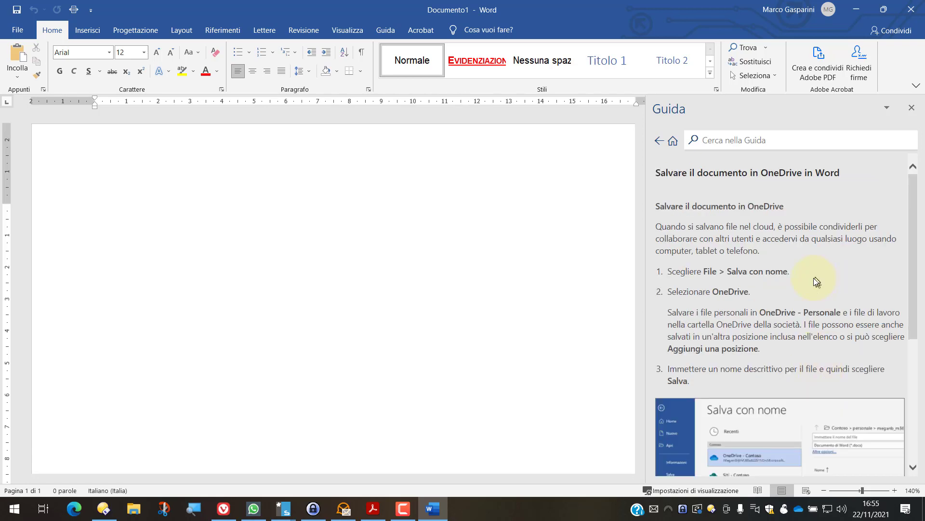
scroll(817, 280, "down", 5)
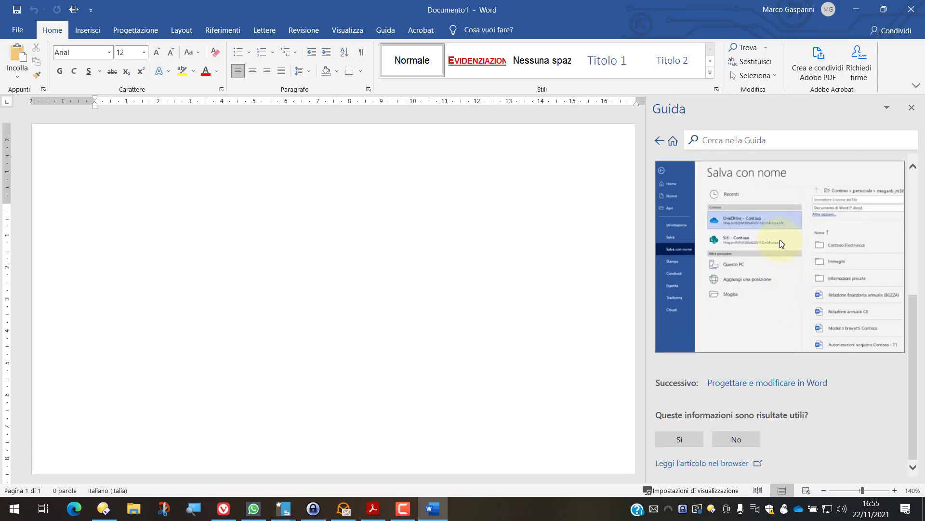
scroll(789, 288, "up", 5)
scroll(788, 285, "down", 3)
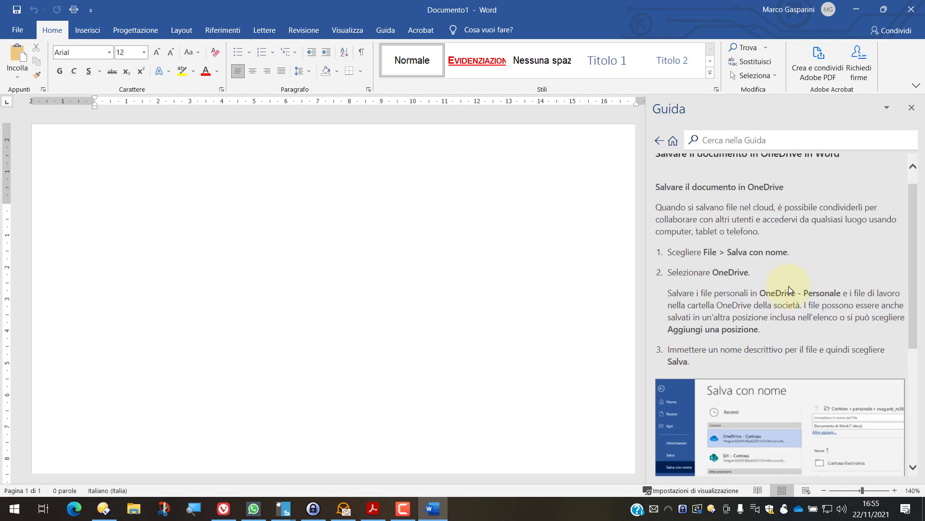
scroll(789, 286, "down", 2)
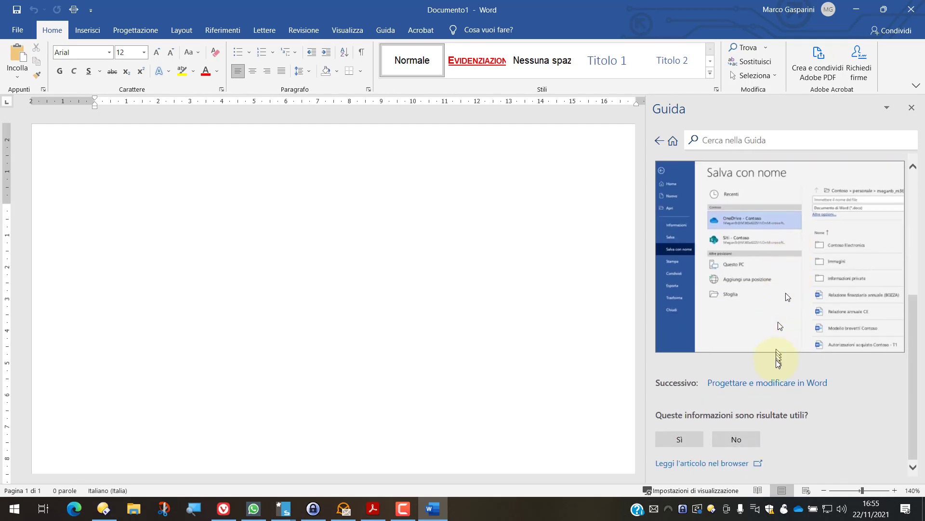
Open 'Progettare e modificare in Word', scroll to its end, and select the Cerca nella Guida box
left_click(779, 384)
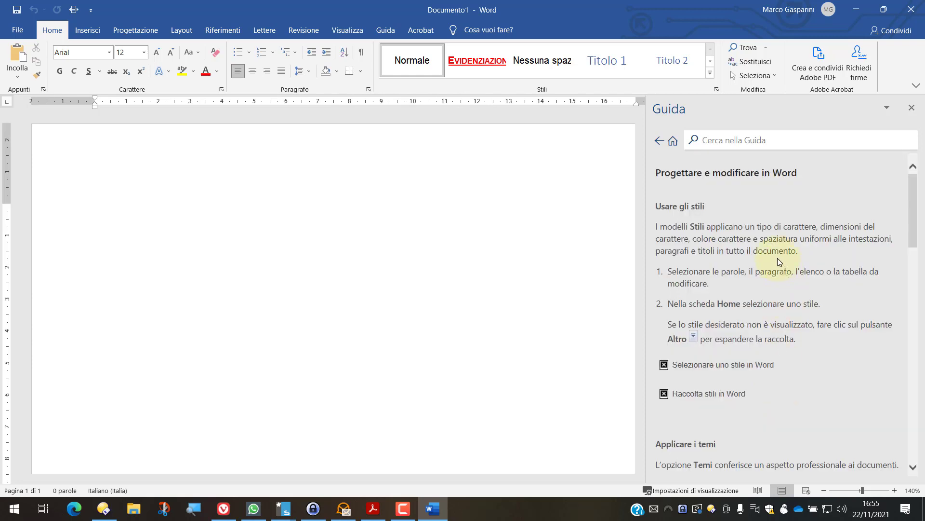
scroll(777, 256, "down", 4)
scroll(778, 256, "down", 3)
scroll(778, 257, "down", 1)
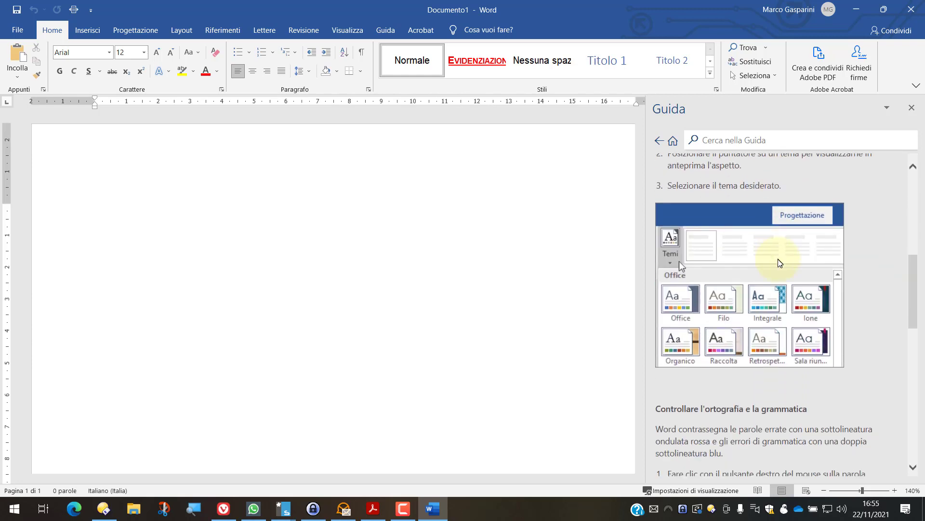
scroll(778, 258, "down", 4)
scroll(778, 259, "down", 4)
scroll(778, 260, "down", 4)
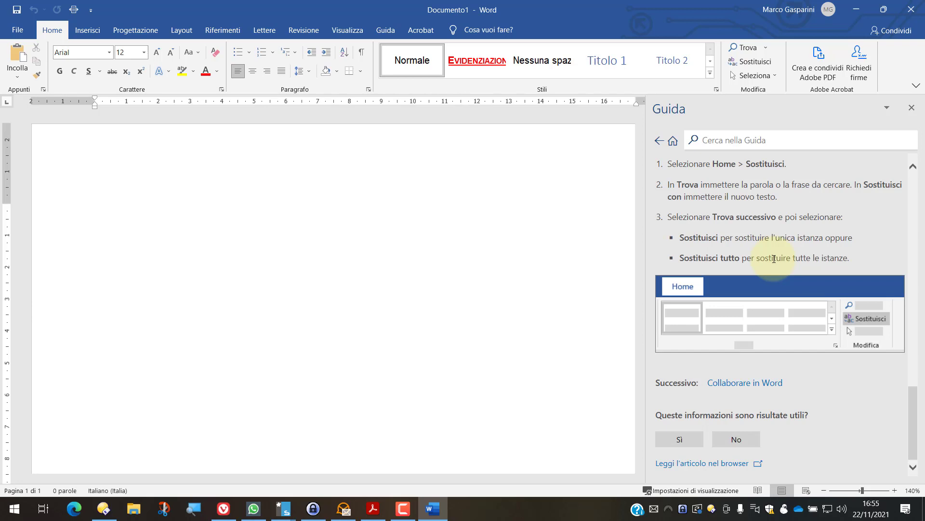
left_click(737, 145)
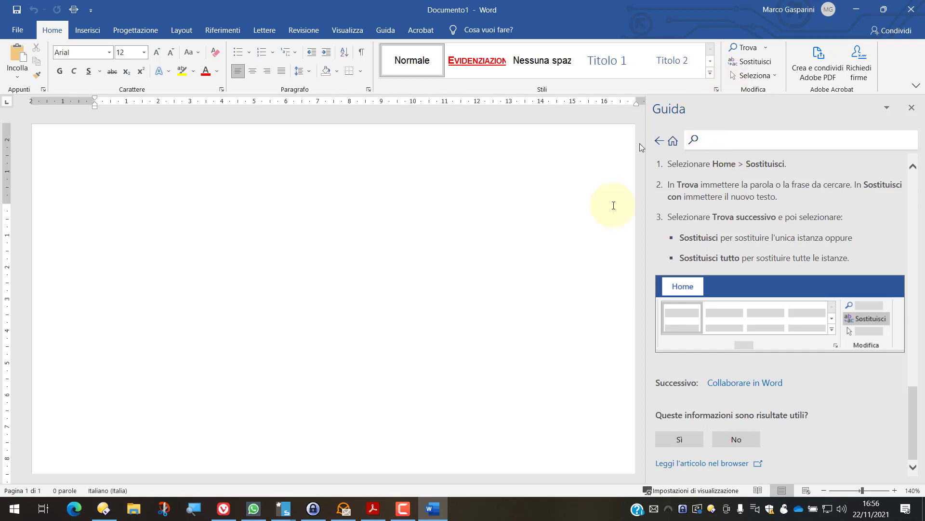
Enter 'elenchi puntat' in the Cerca nella Guida search box
left_click(708, 138)
type("ele")
type("nchi p")
type("untati")
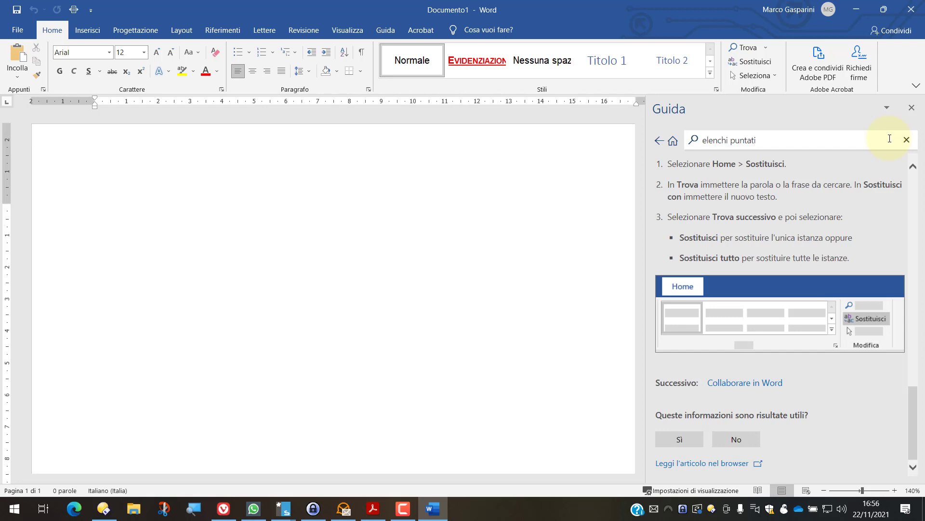
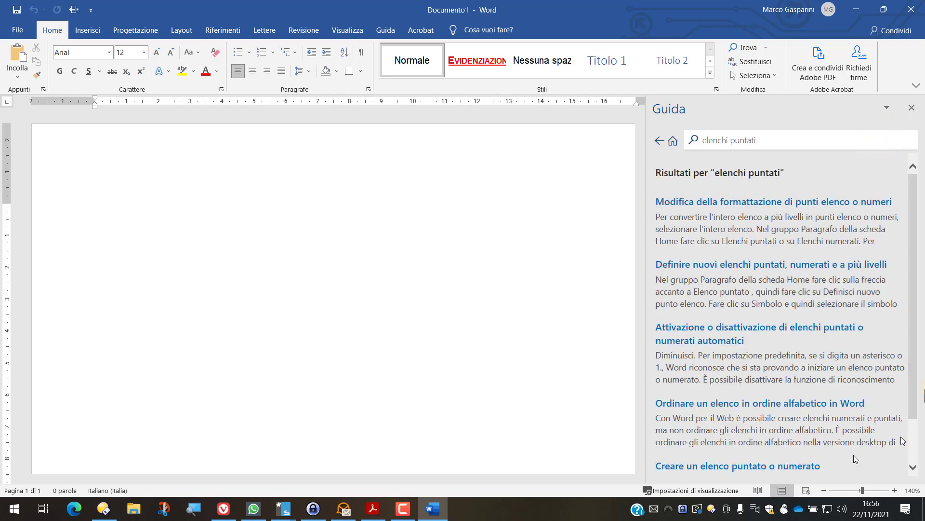
Open the Guida article 'Creare un elenco puntato o numerato'
scroll(828, 235, "down", 2)
scroll(804, 326, "up", 2)
scroll(713, 439, "down", 2)
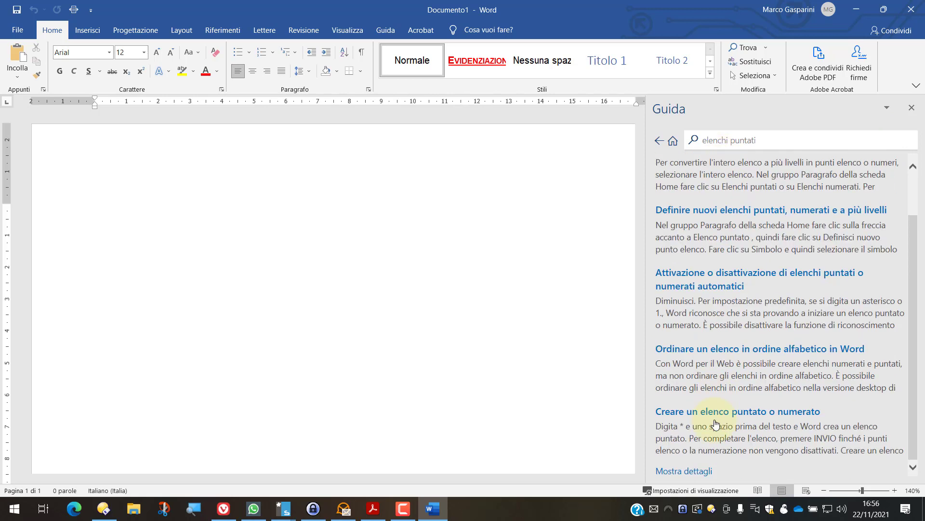
scroll(723, 405, "up", 2)
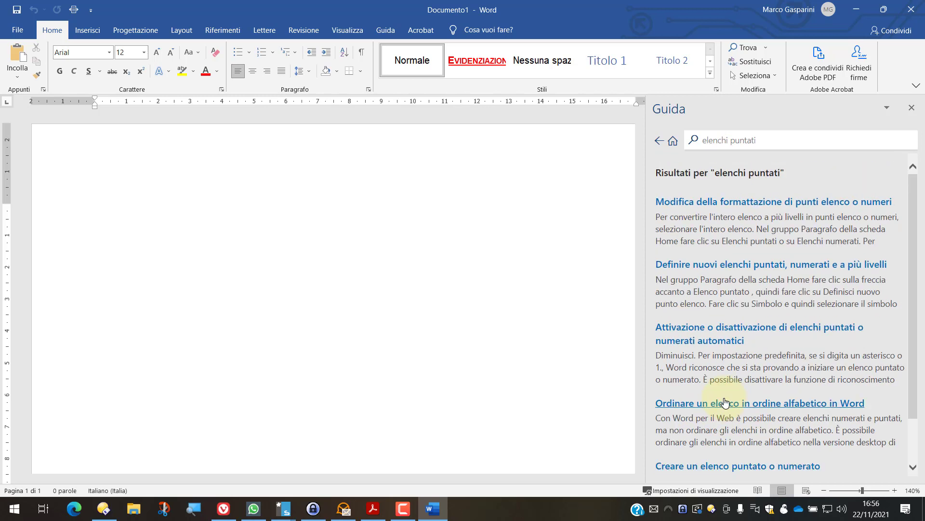
scroll(725, 403, "down", 2)
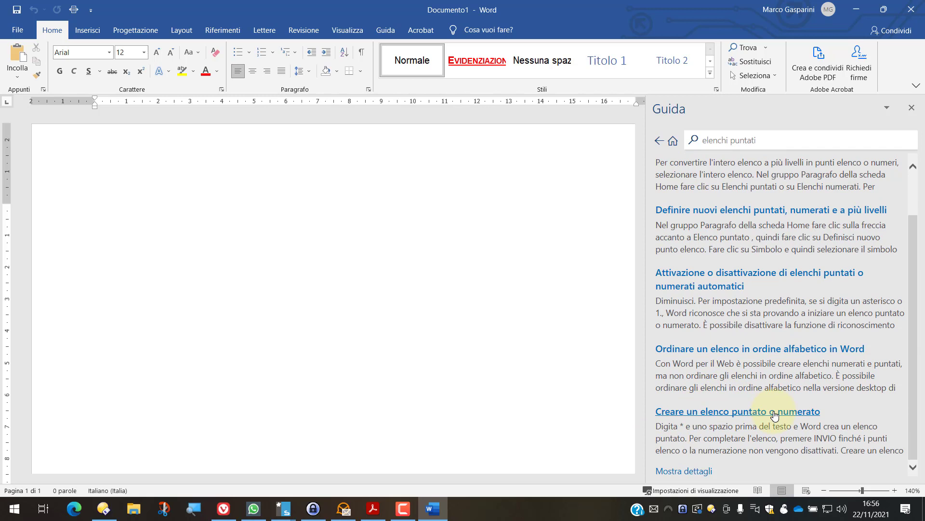
left_click(714, 411)
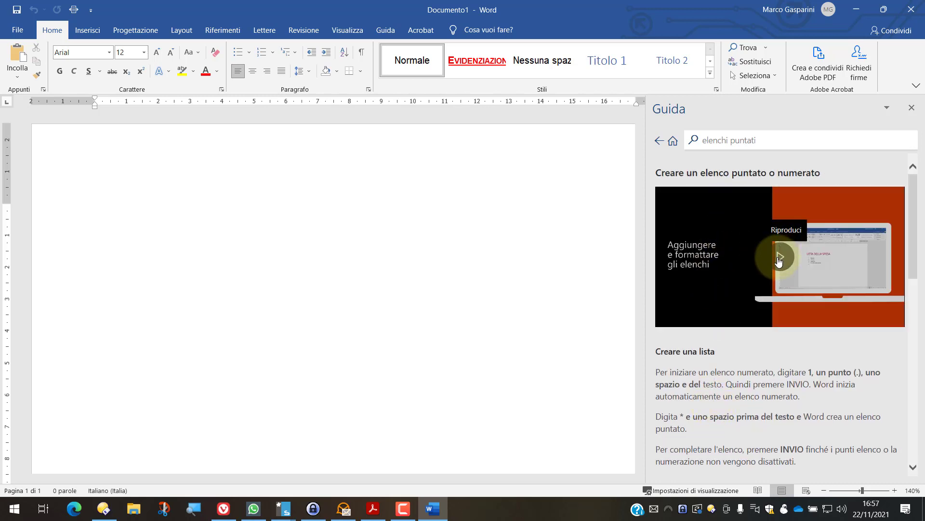
Play the article's video from 00:10 and pause it at 00:21
left_click(779, 259)
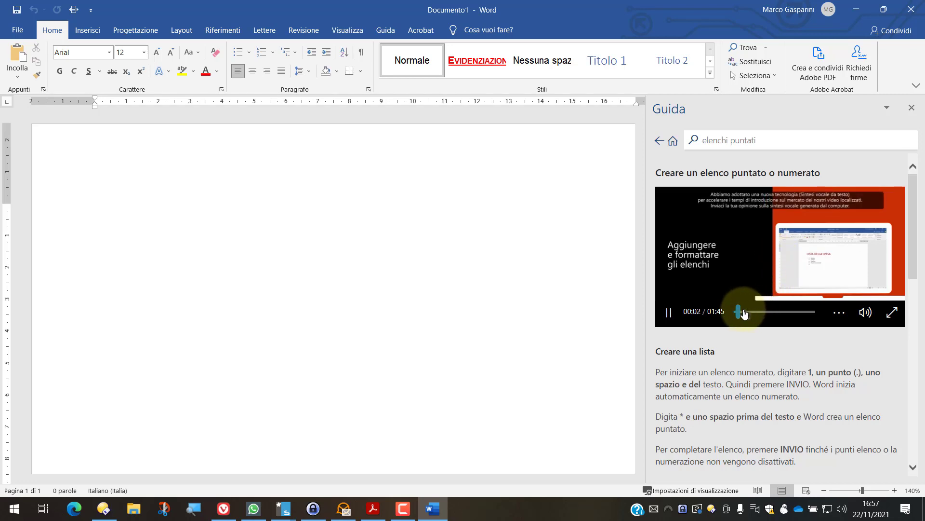
left_click(744, 312)
left_click(669, 313)
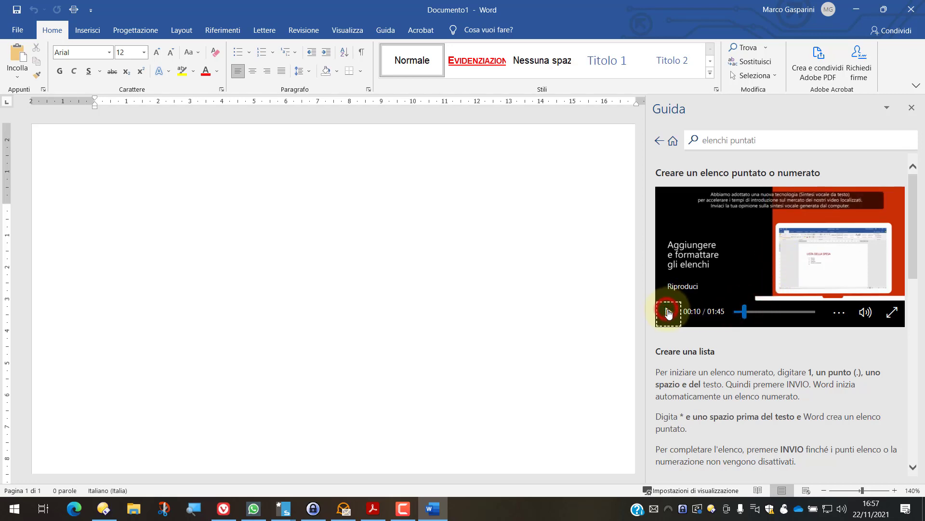
left_click(669, 314)
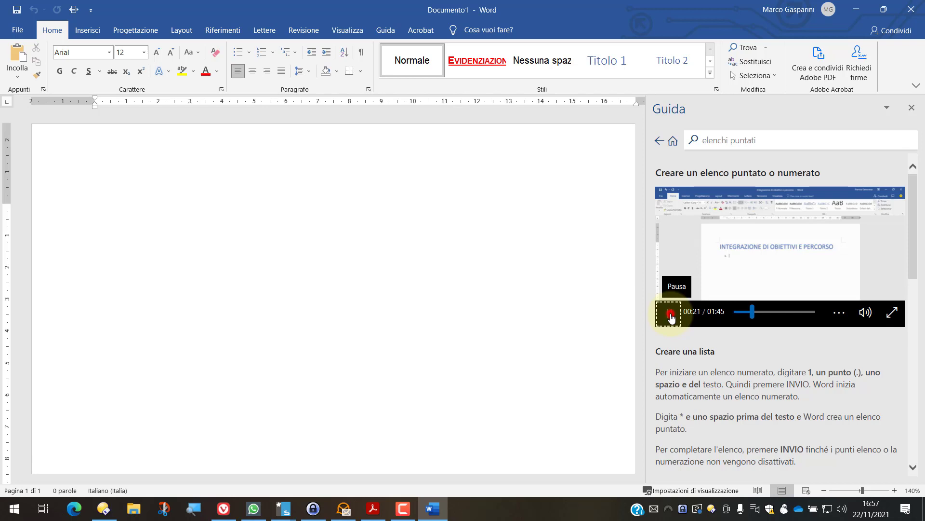
left_click(671, 316)
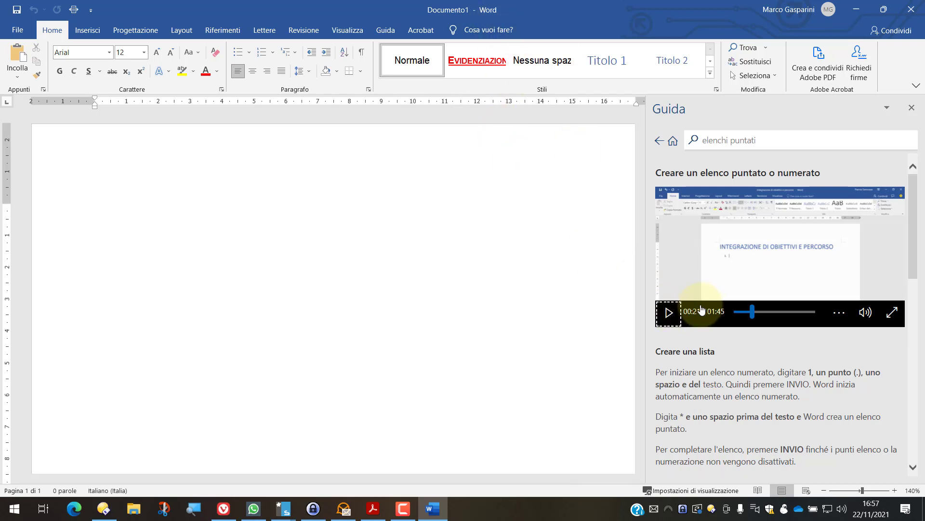
scroll(733, 297, "down", 3)
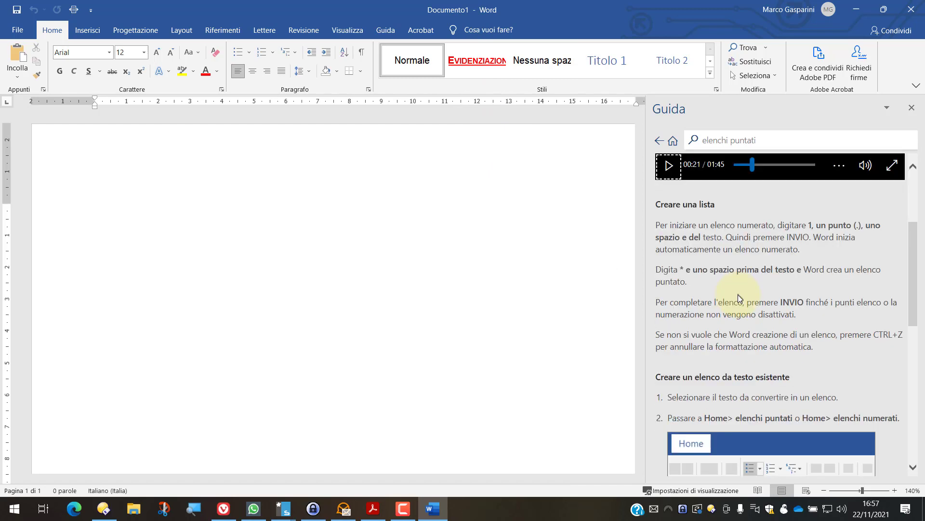
scroll(738, 294, "down", 4)
scroll(739, 294, "down", 3)
scroll(740, 293, "down", 3)
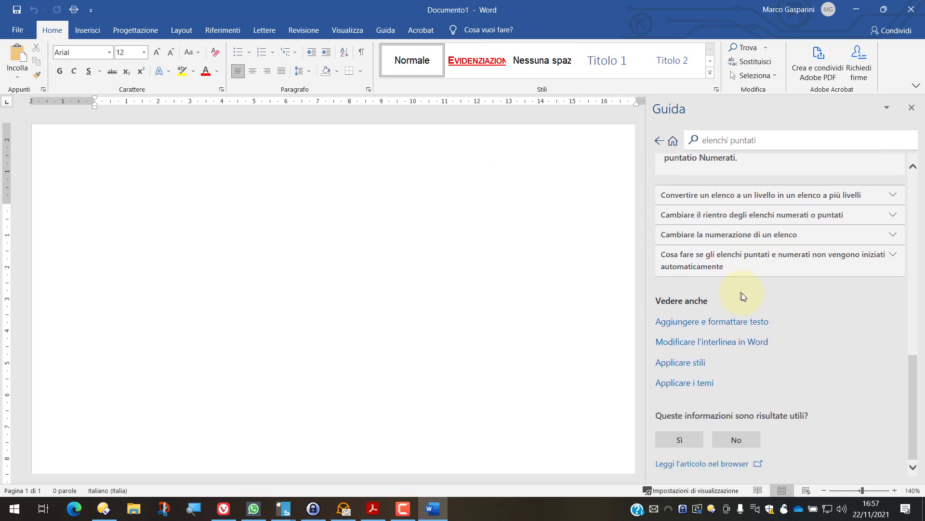
scroll(743, 294, "up", 2)
scroll(747, 291, "up", 5)
scroll(747, 291, "up", 5)
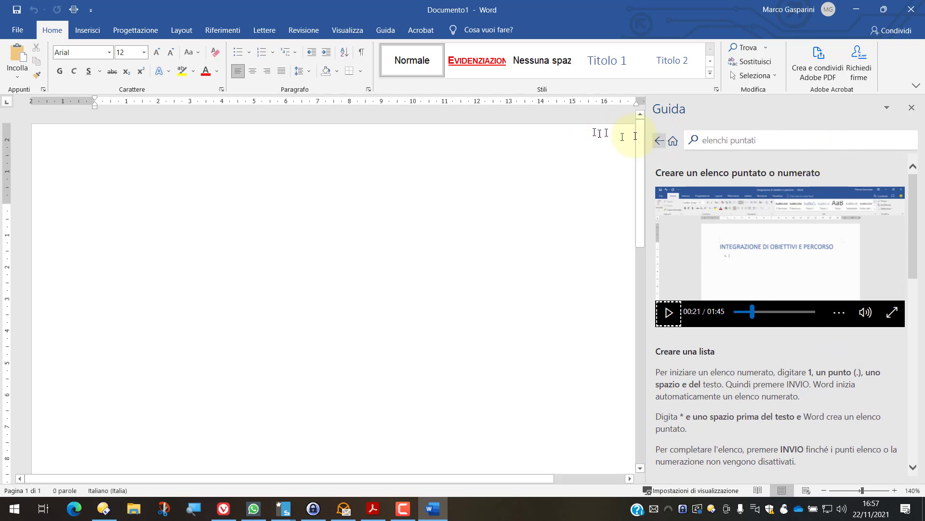
Return the Guida pane to its home page, then close it
left_click(673, 143)
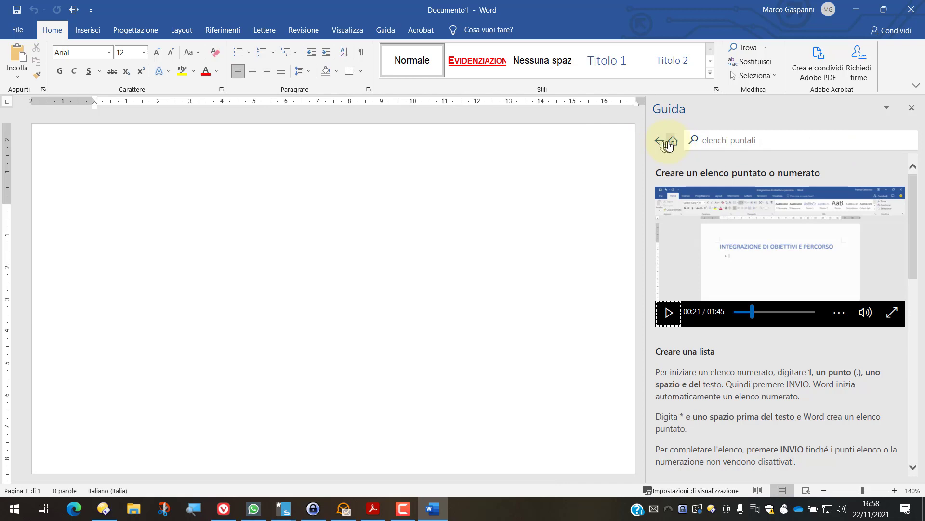
left_click(673, 143)
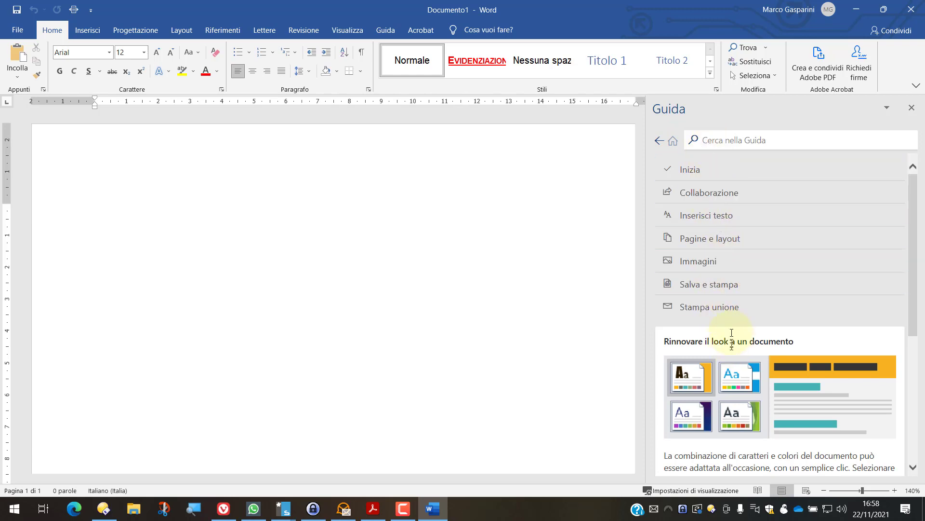
left_click(911, 109)
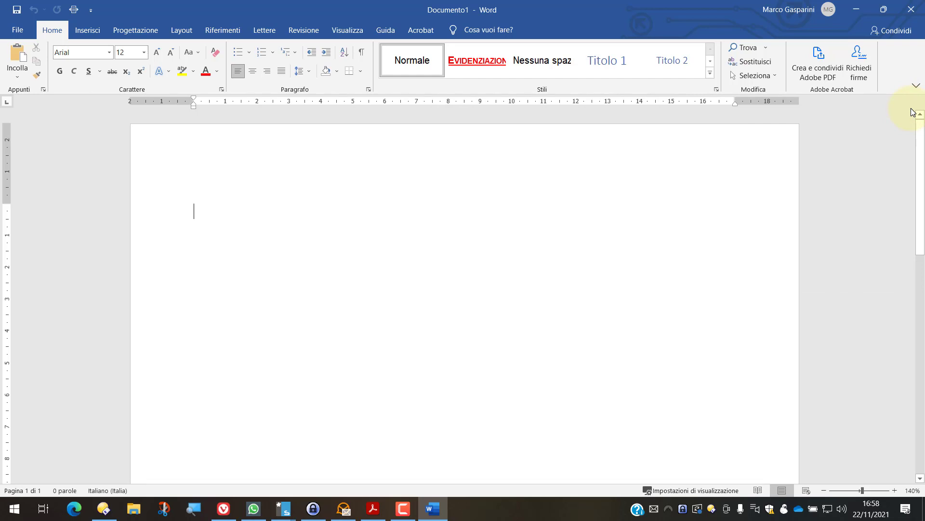
Show the Guida ribbon tab, open the Guida pane from it, then close the pane
left_click(389, 29)
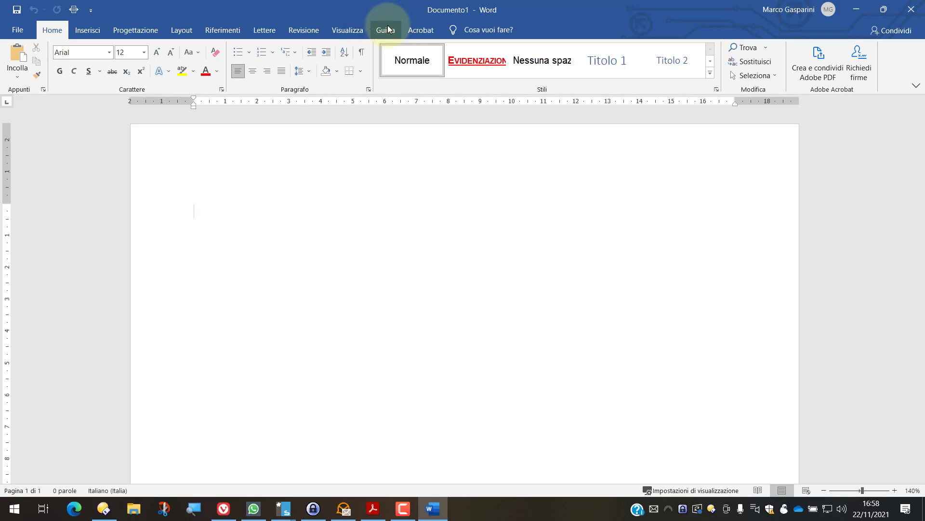
left_click(388, 32)
left_click(385, 30)
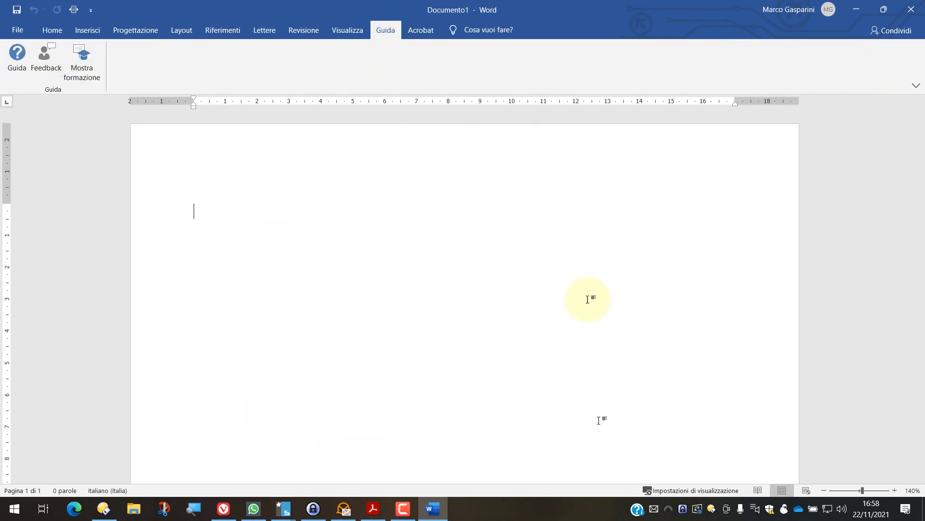
left_click(17, 58)
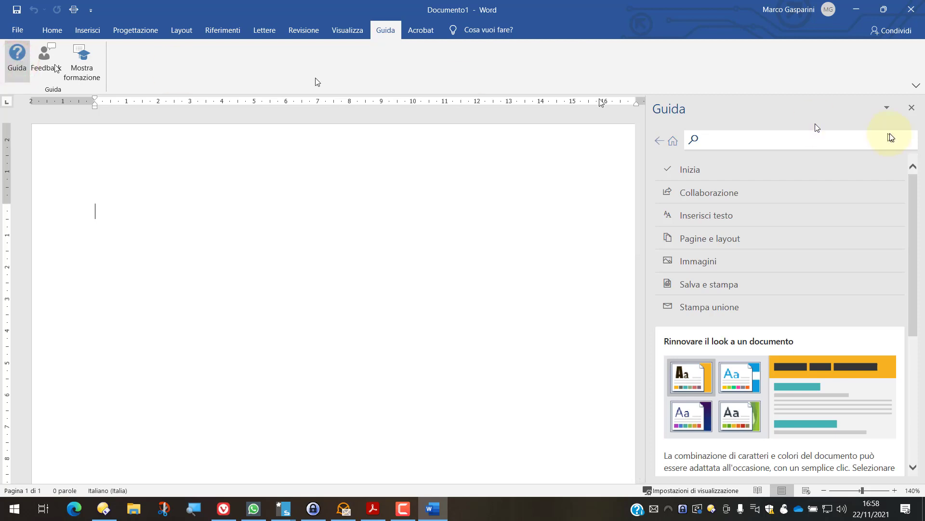
left_click(912, 107)
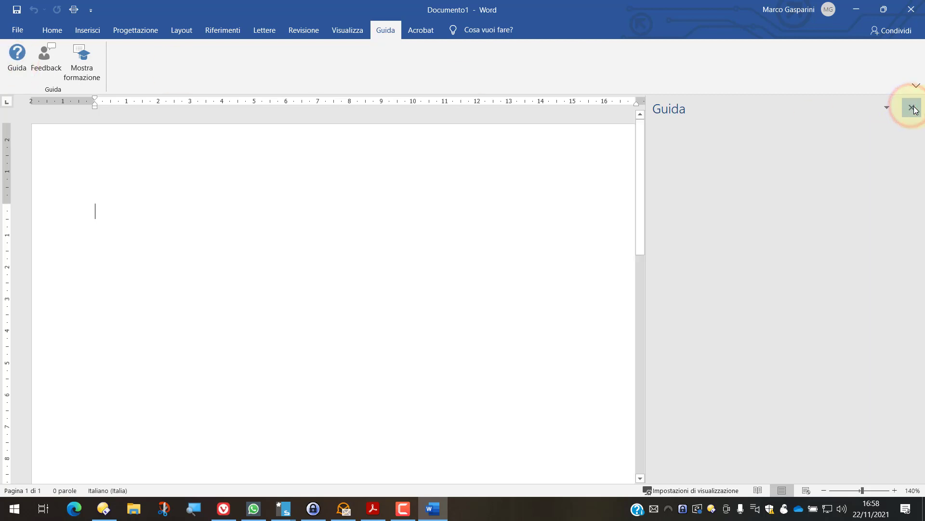
Open Formazione su Word per Windows in Guida and go to the 'Formattare il testo' topic
left_click(76, 60)
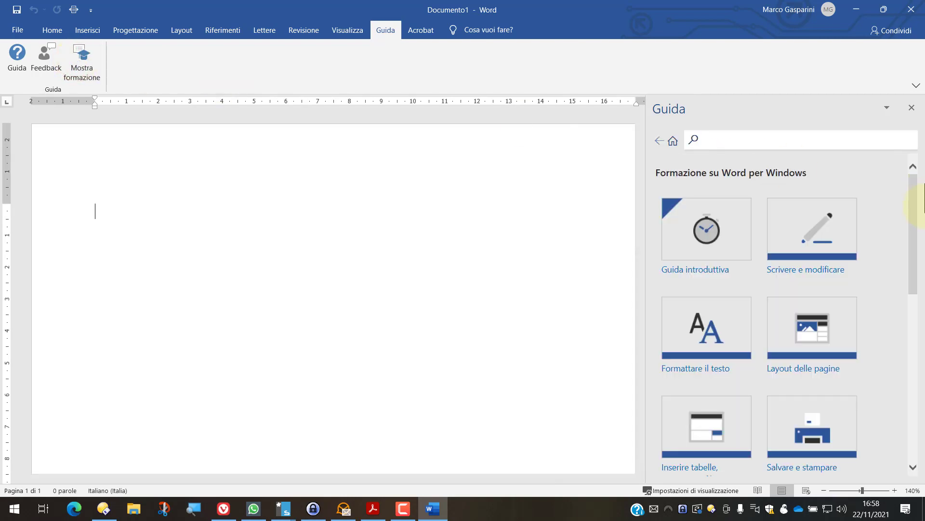
scroll(863, 242, "down", 3)
scroll(863, 242, "down", 2)
scroll(862, 242, "down", 2)
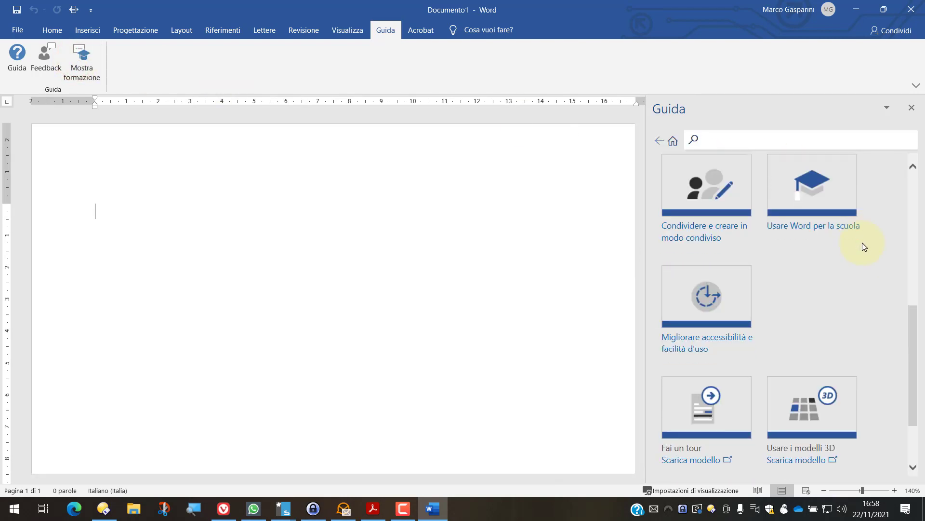
scroll(863, 242, "down", 2)
scroll(863, 241, "up", 6)
scroll(862, 236, "up", 3)
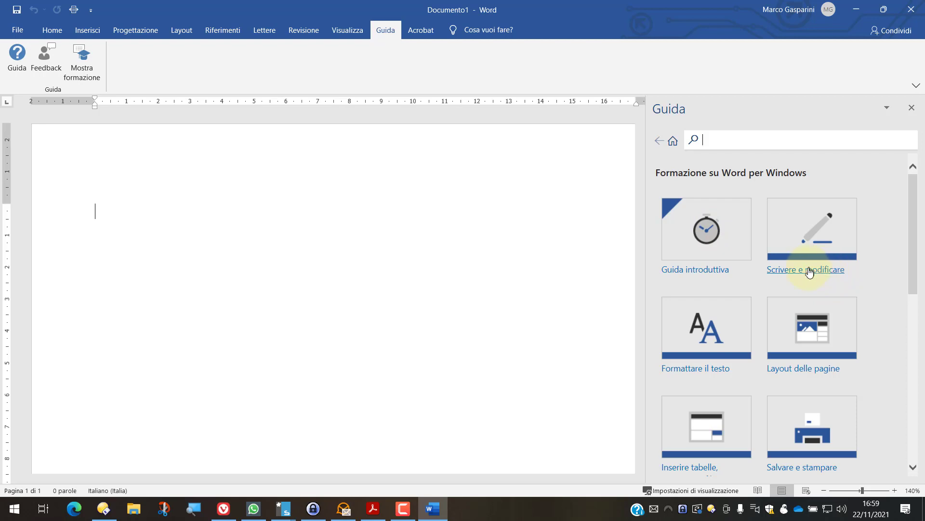
left_click(700, 369)
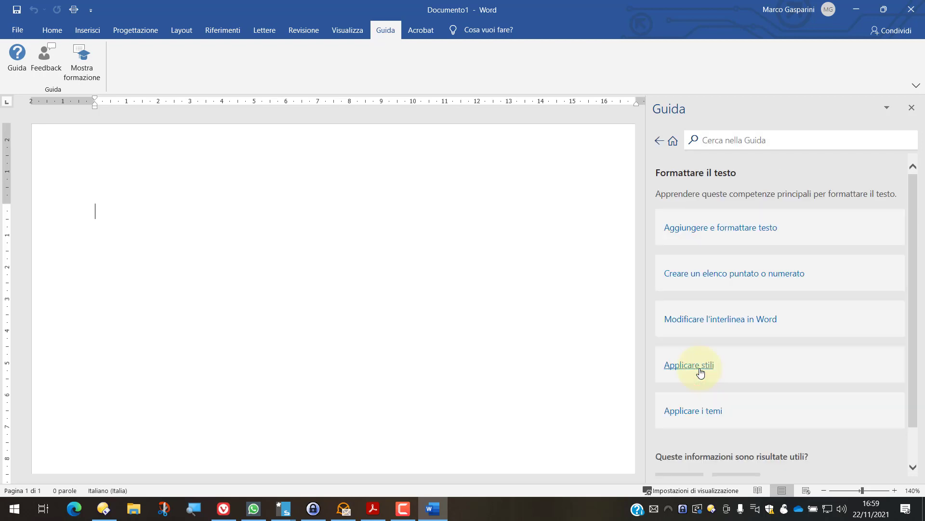
Open 'Aggiungere e formattare testo' and skim it, ending at the 'Add and edit text' video
left_click(732, 235)
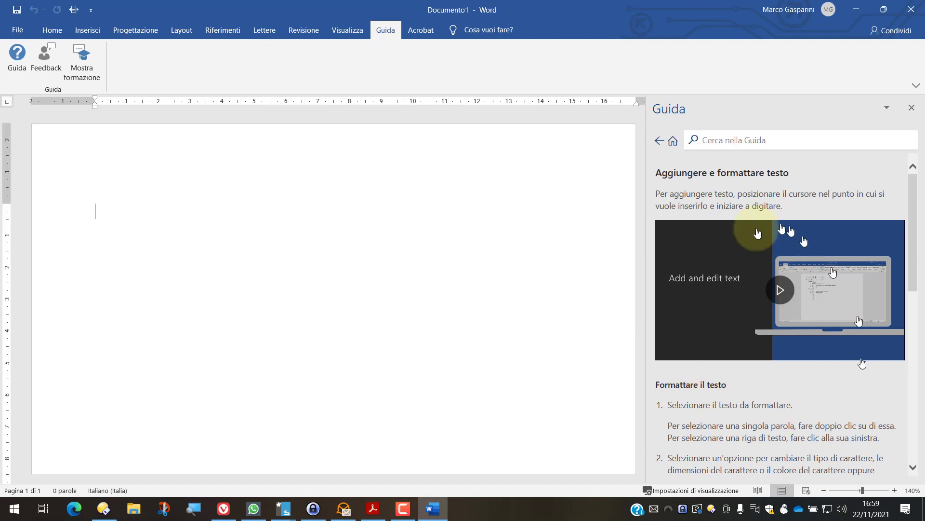
scroll(762, 327, "down", 3)
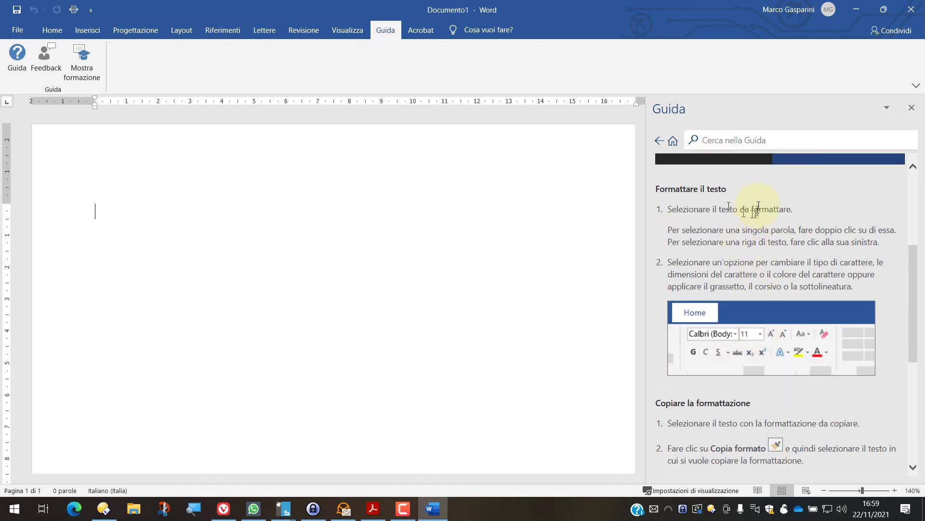
scroll(805, 227, "up", 3)
scroll(771, 248, "down", 2)
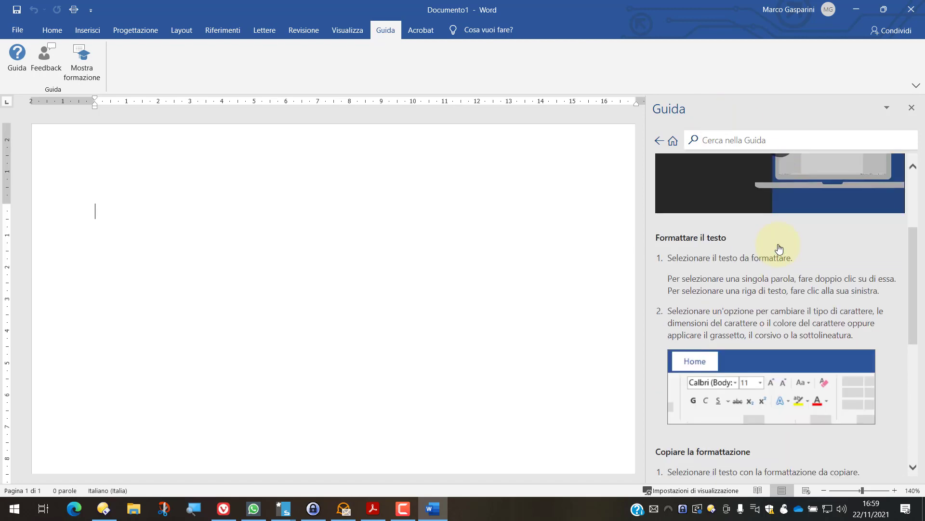
scroll(730, 287, "down", 1)
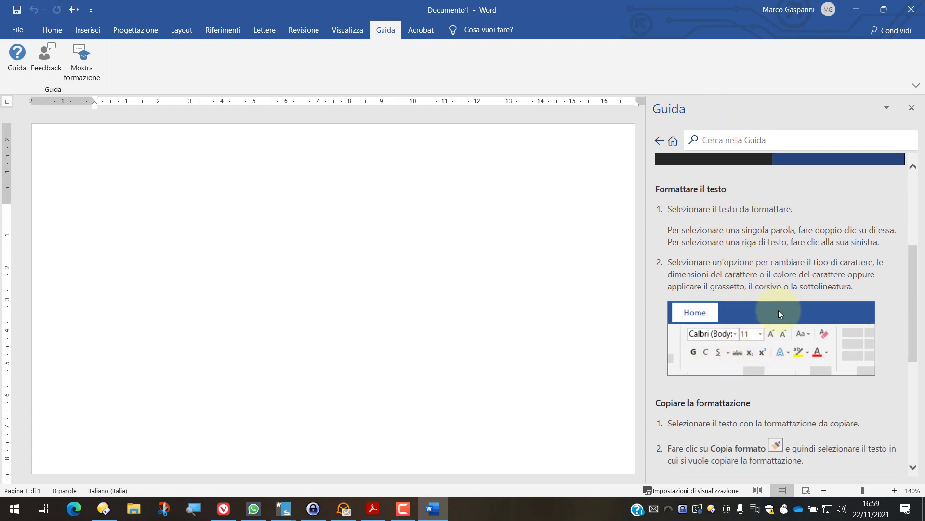
scroll(779, 310, "down", 1)
scroll(779, 310, "down", 3)
scroll(779, 310, "down", 1)
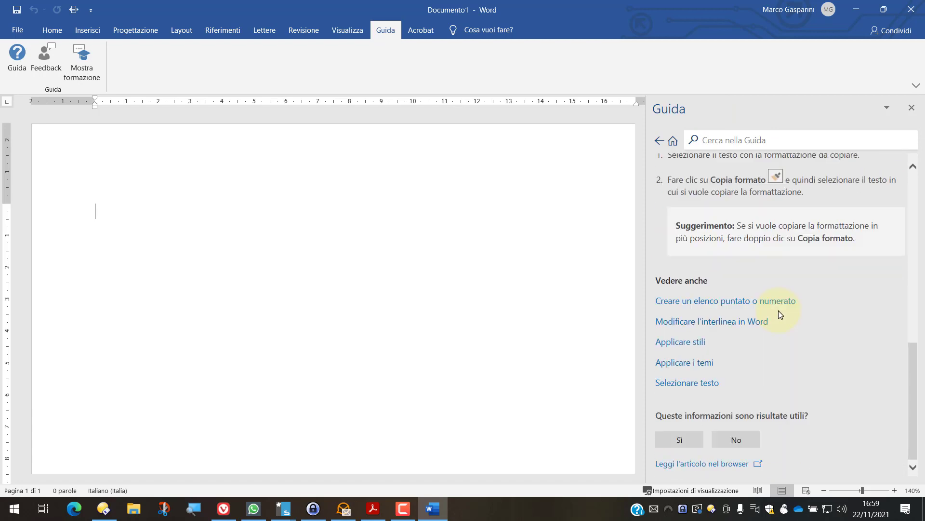
scroll(779, 310, "up", 1)
scroll(779, 311, "up", 4)
scroll(779, 310, "up", 4)
scroll(779, 314, "up", 1)
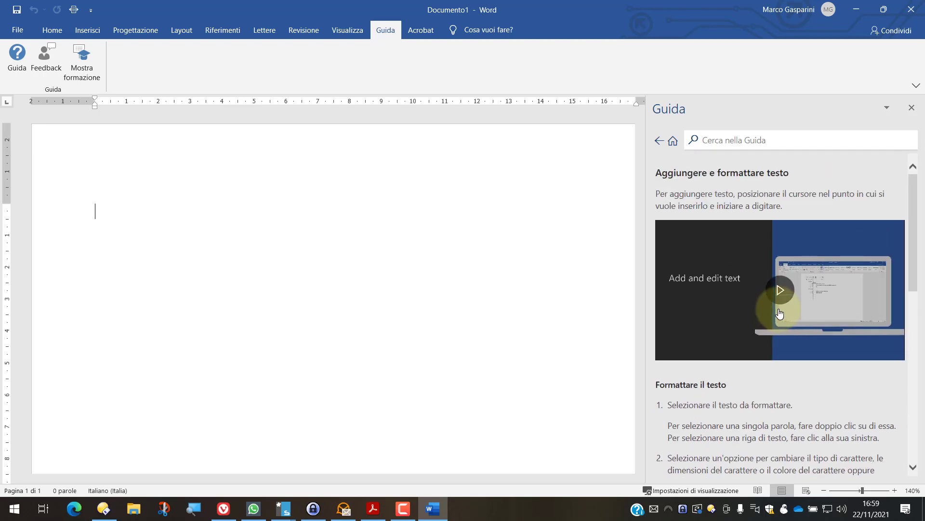